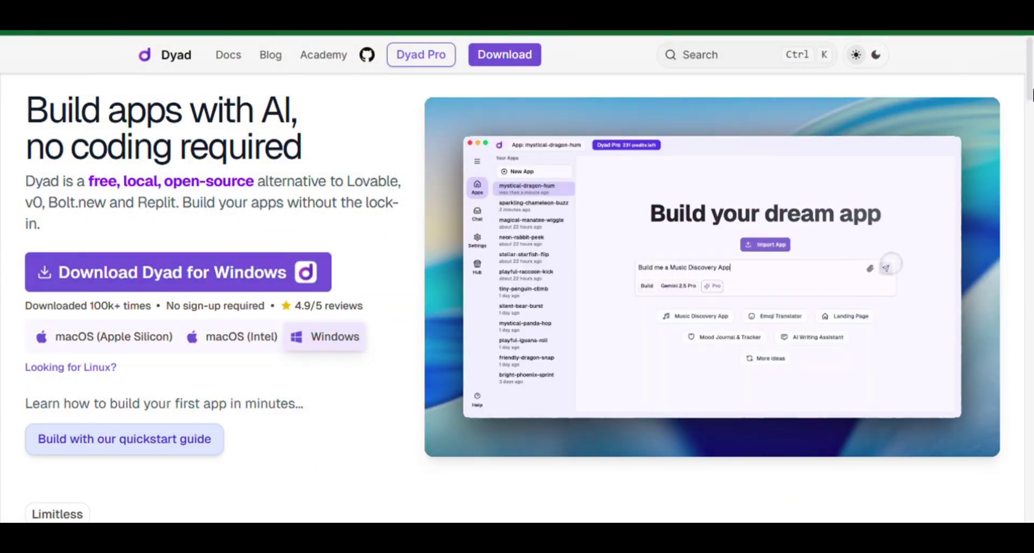
Step: Skim the Dyad home page and check the list of releases in the documentation
left_click_drag(1029, 91, 1029, 328)
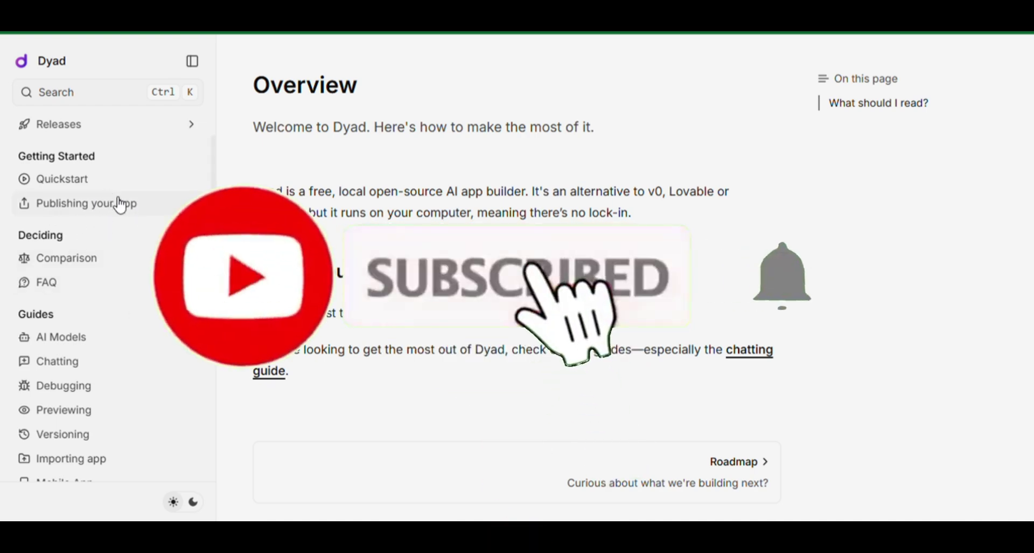
left_click(130, 132)
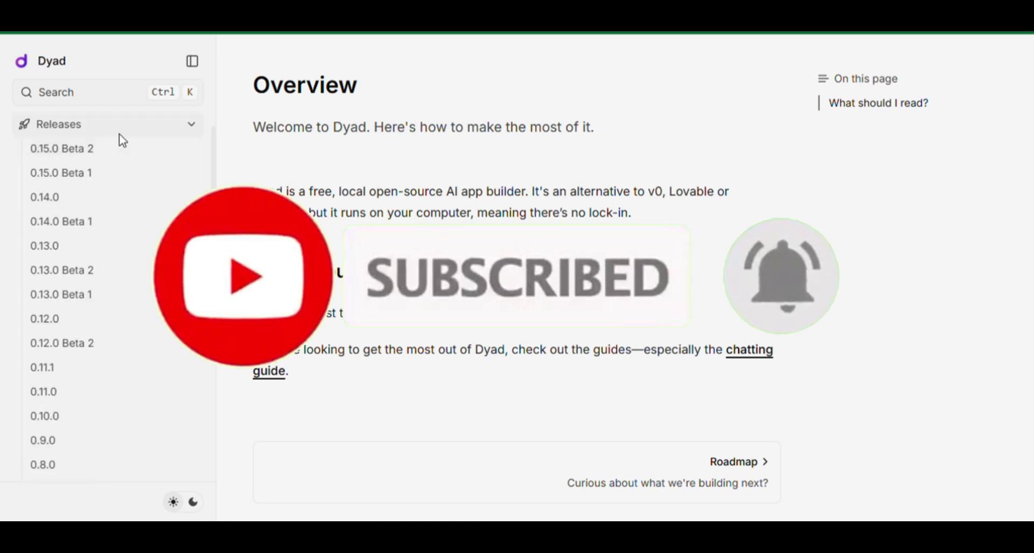
left_click(121, 134)
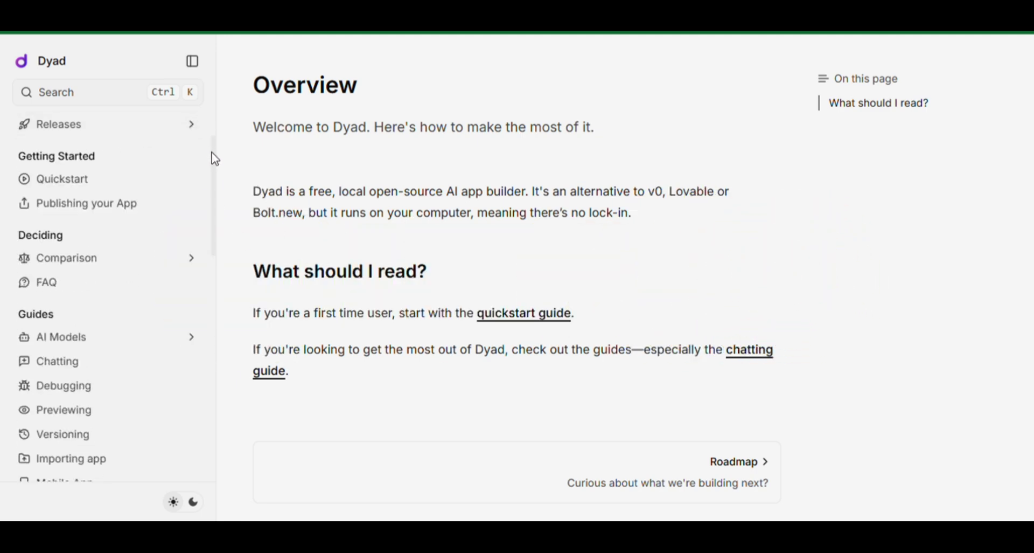
Step: Open the documentation's Roadmap page and read its Completed, Short-term and Medium-term sections
scroll(212, 154, "up", 4)
left_click(89, 200)
scroll(1031, 216, "down", 2)
scroll(1031, 215, "down", 3)
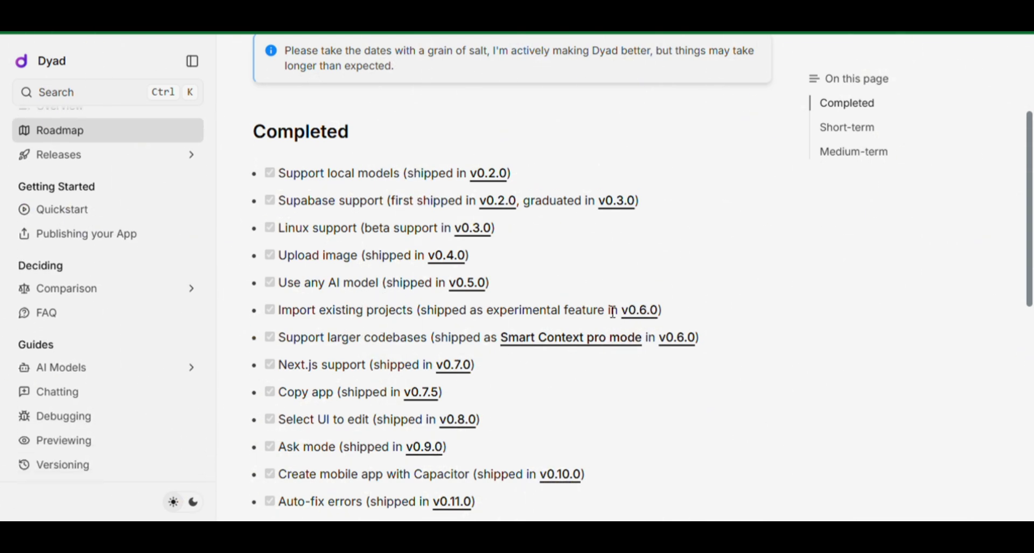
scroll(617, 284, "down", 2)
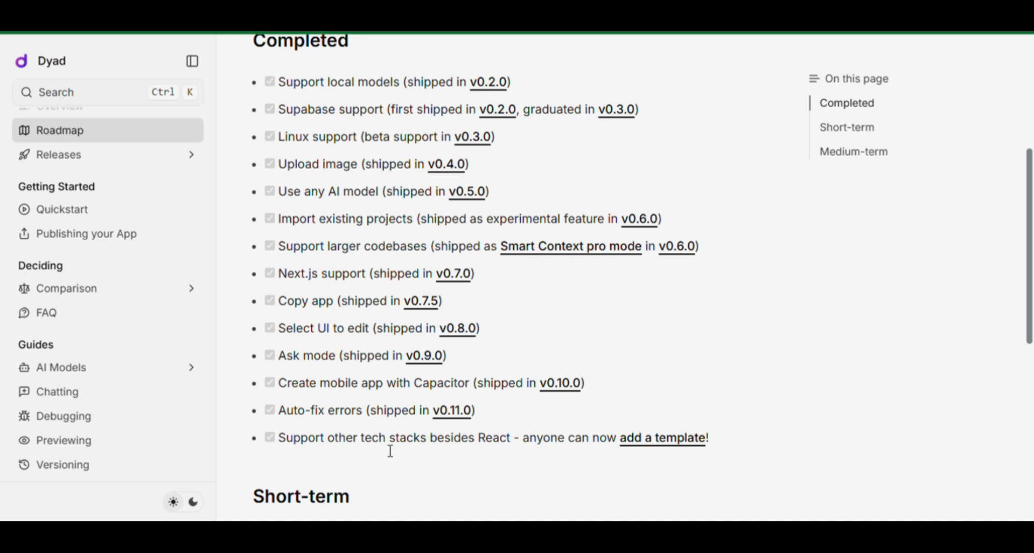
scroll(388, 451, "down", 1)
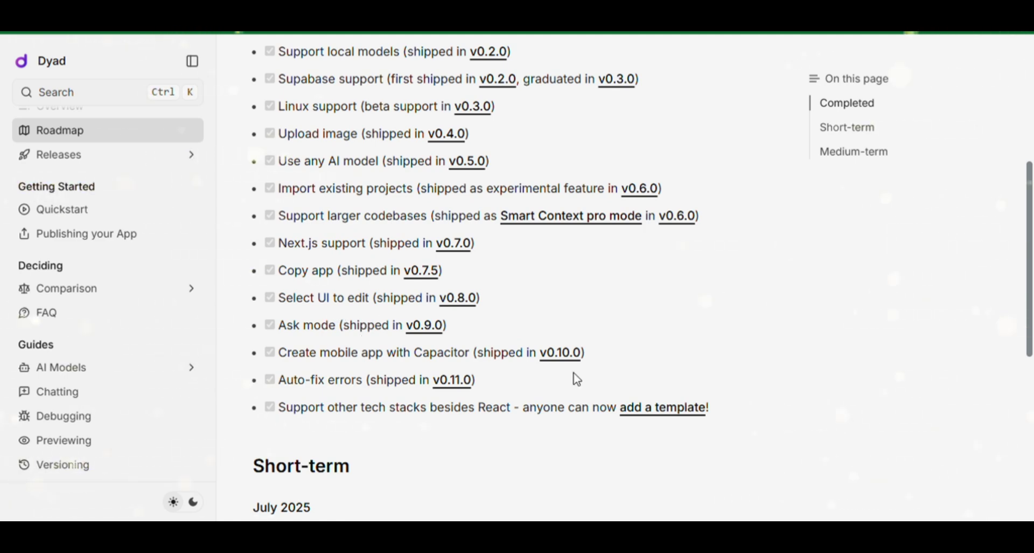
scroll(720, 337, "down", 6)
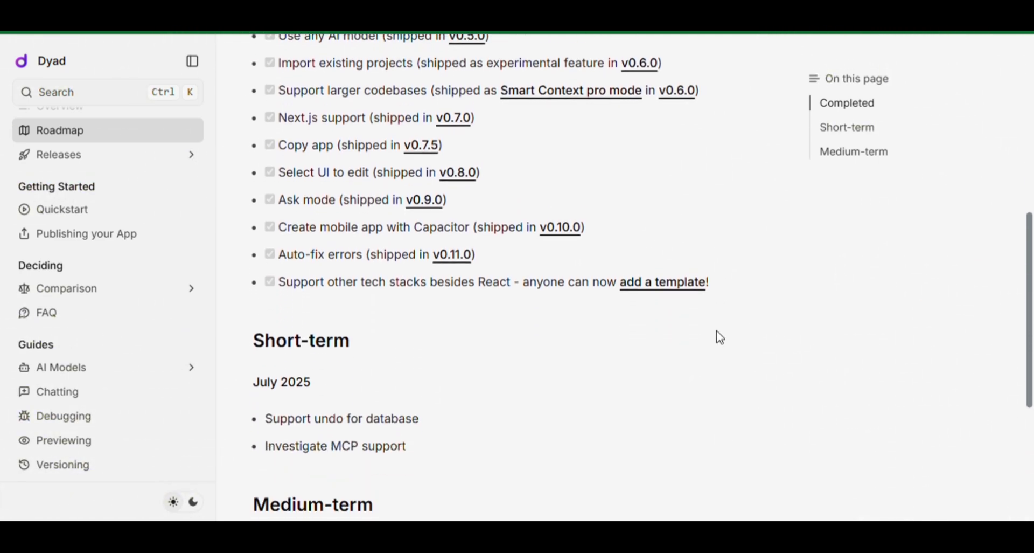
scroll(721, 337, "down", 5)
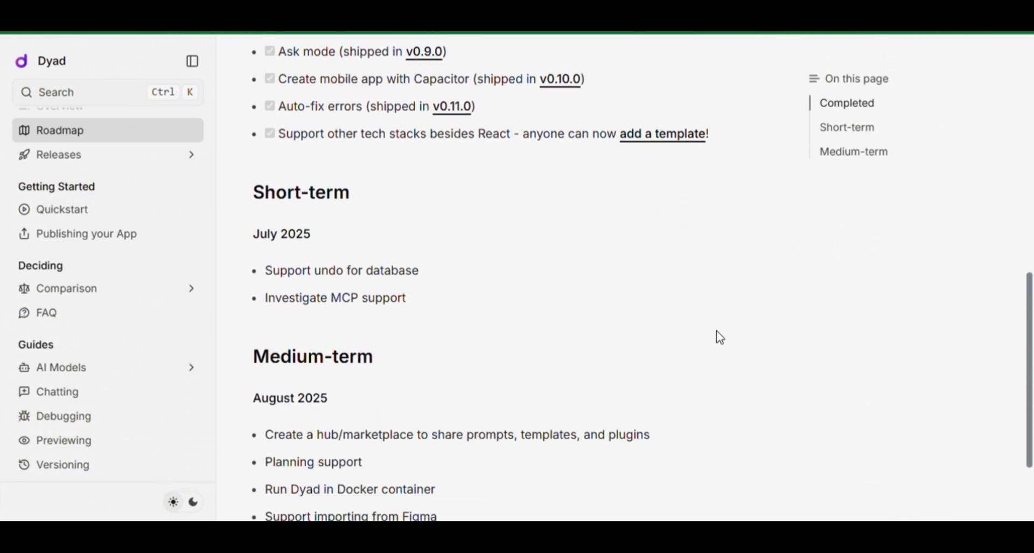
scroll(720, 337, "down", 2)
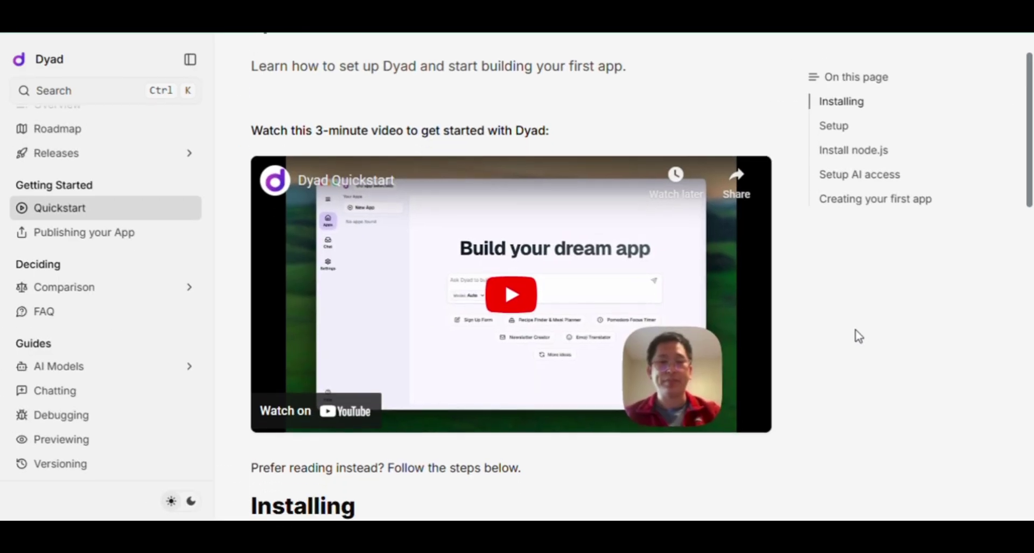
Step: Read the Quickstart guide's sections on installing Dyad, installing node.js, setting up AI access and creating a first app
scroll(855, 335, "down", 3)
scroll(858, 335, "down", 2)
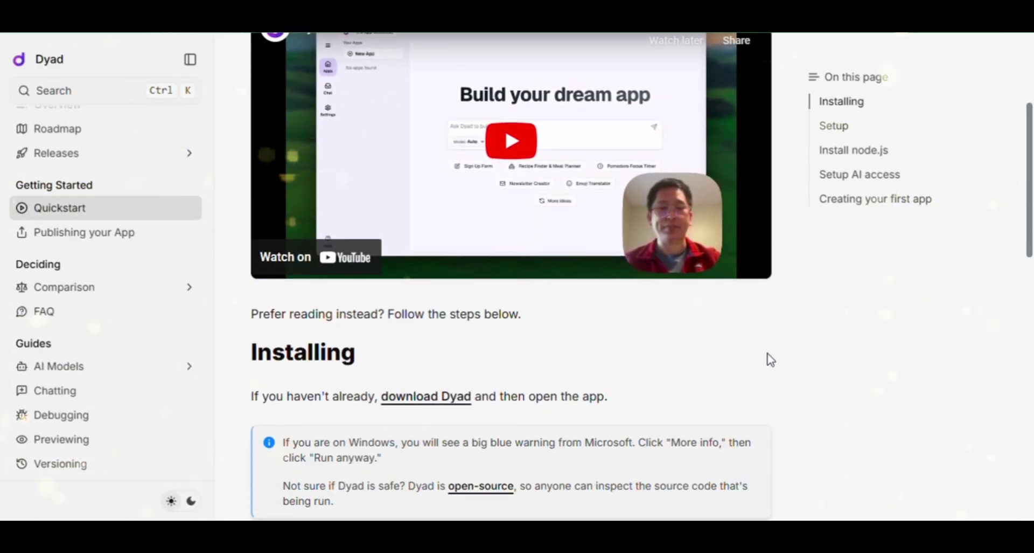
scroll(768, 357, "down", 5)
scroll(770, 359, "down", 7)
scroll(771, 359, "down", 4)
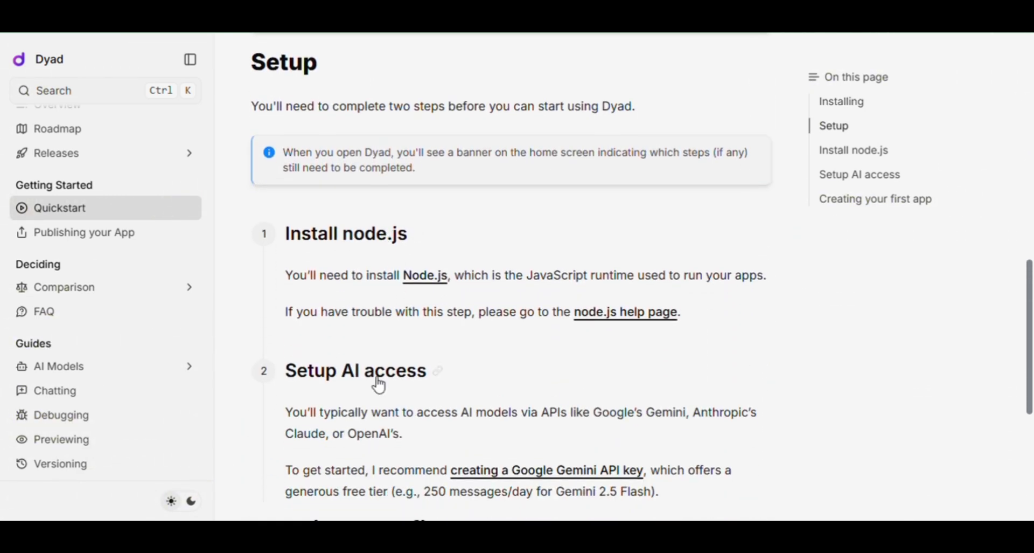
scroll(399, 379, "down", 1)
scroll(399, 379, "down", 6)
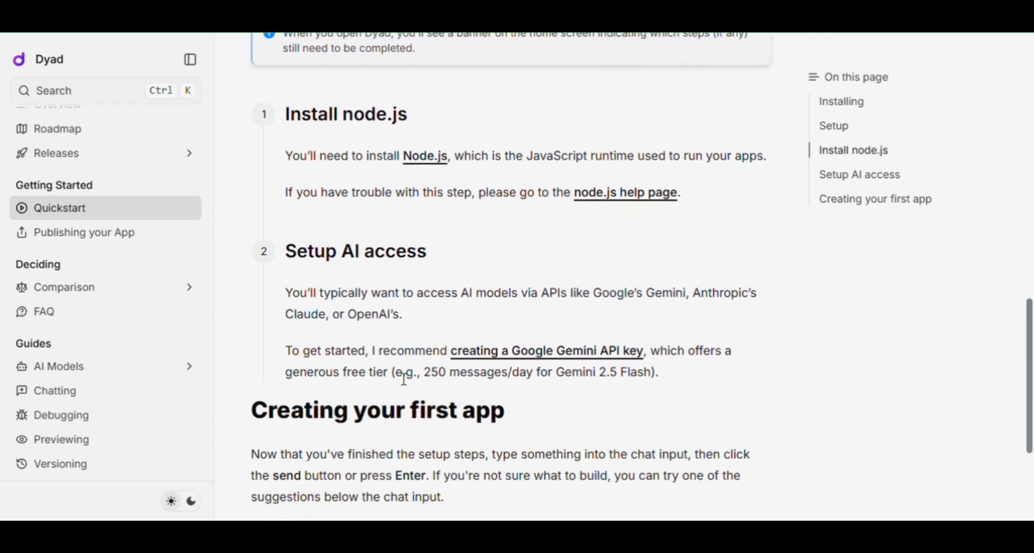
scroll(399, 378, "down", 4)
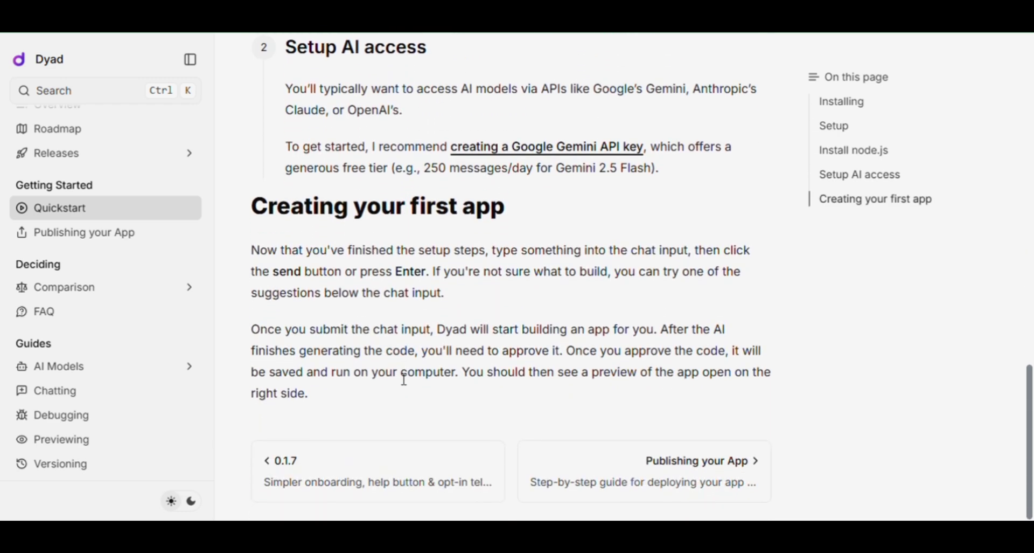
scroll(405, 379, "up", 2)
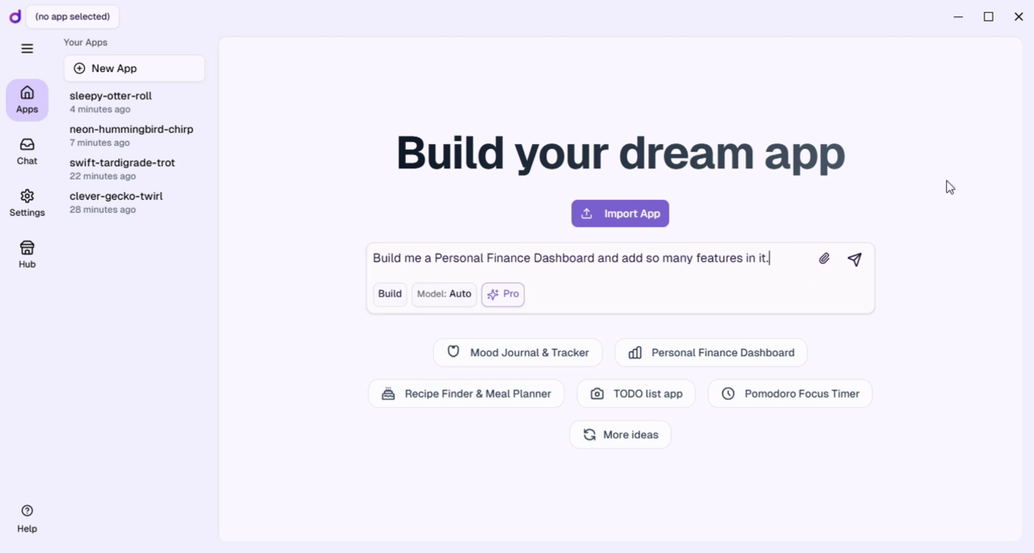
Step: Submit the prompt for a Personal Finance Dashboard with many features and open the generated app in the browser
left_click(855, 260)
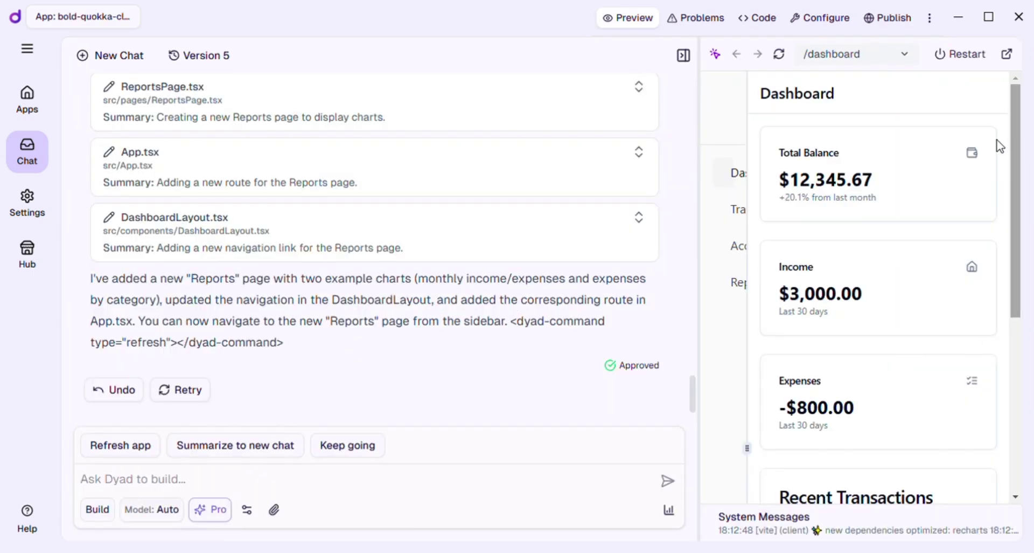
left_click(1007, 54)
Step: Look through the finance dashboard's Transactions, Accounts and Reports pages
left_click(89, 157)
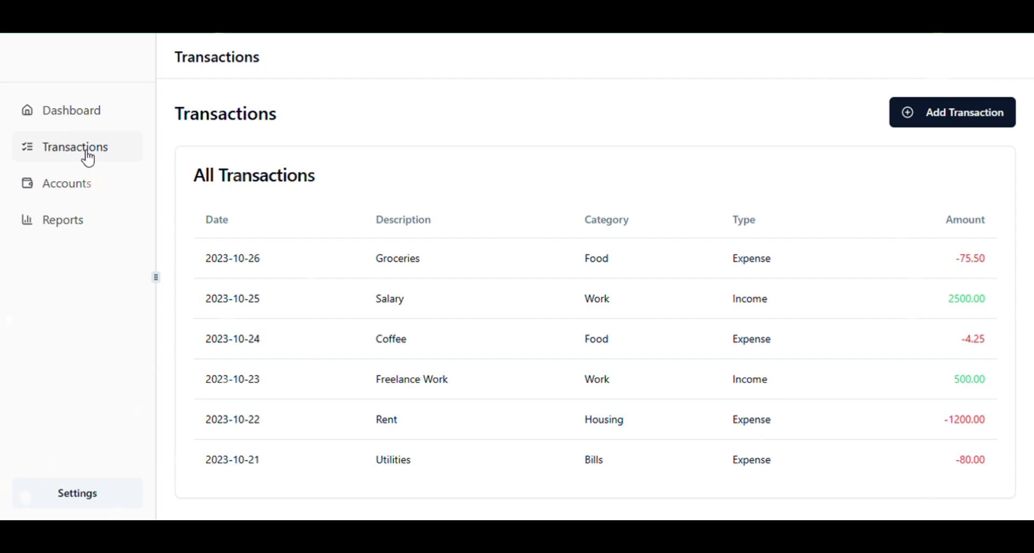
left_click(75, 192)
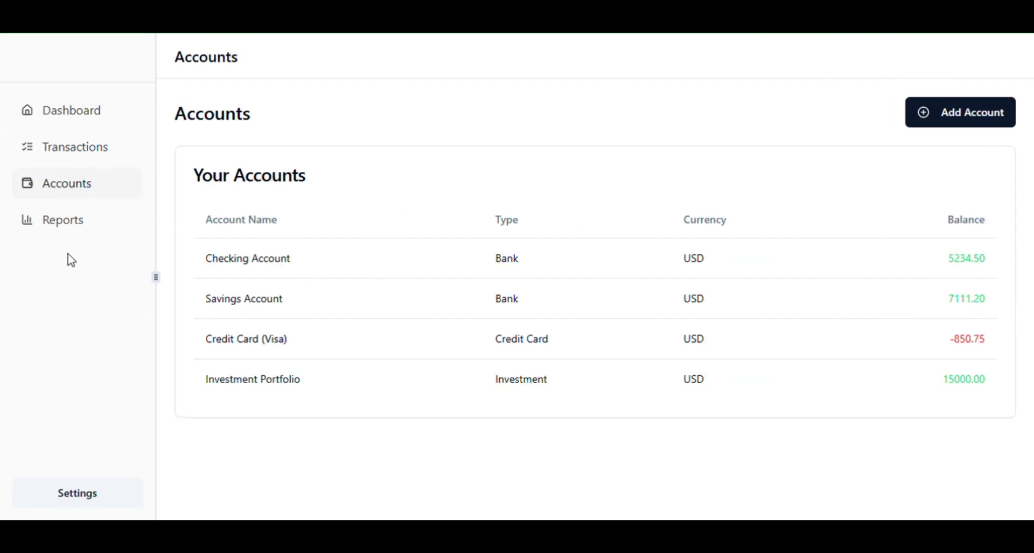
left_click(81, 237)
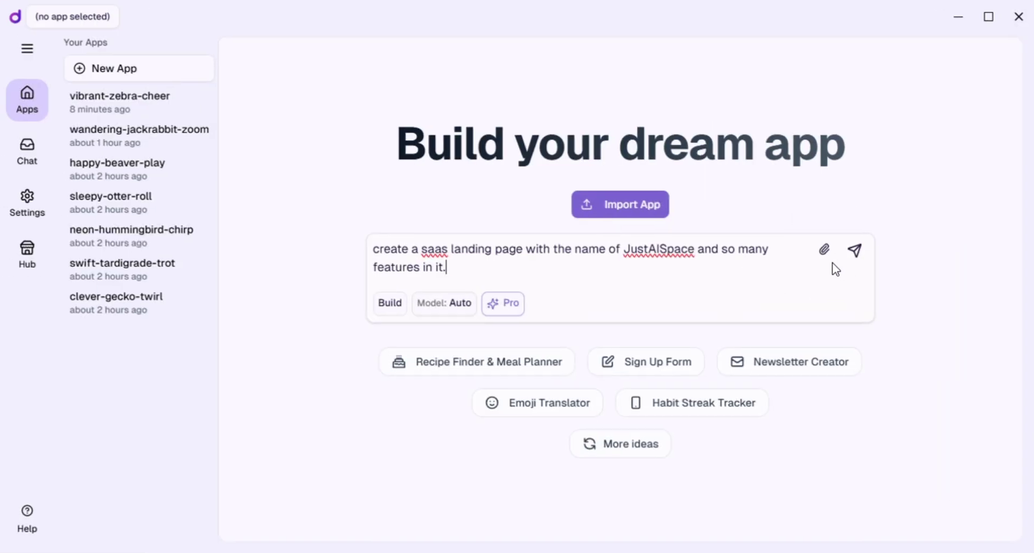
Step: Submit the prompt for a SaaS landing page named JustAISpace, approve the generated files and look over the resulting page
left_click(853, 250)
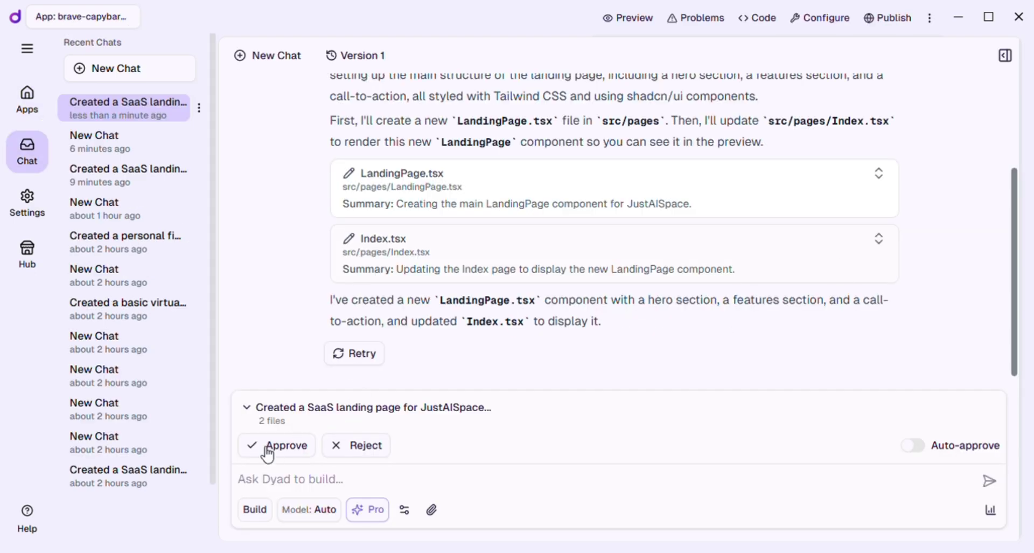
left_click(267, 454)
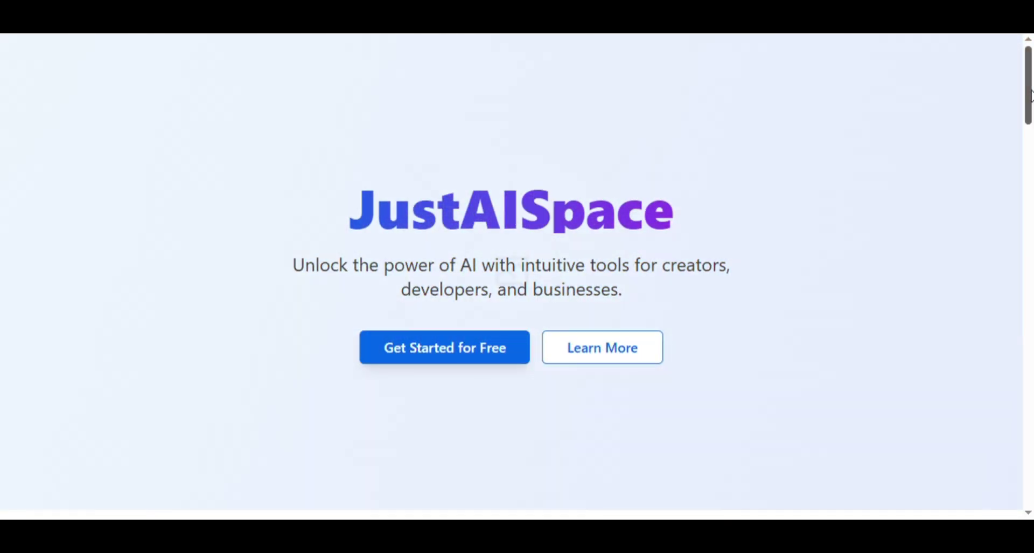
left_click_drag(1030, 96, 956, 432)
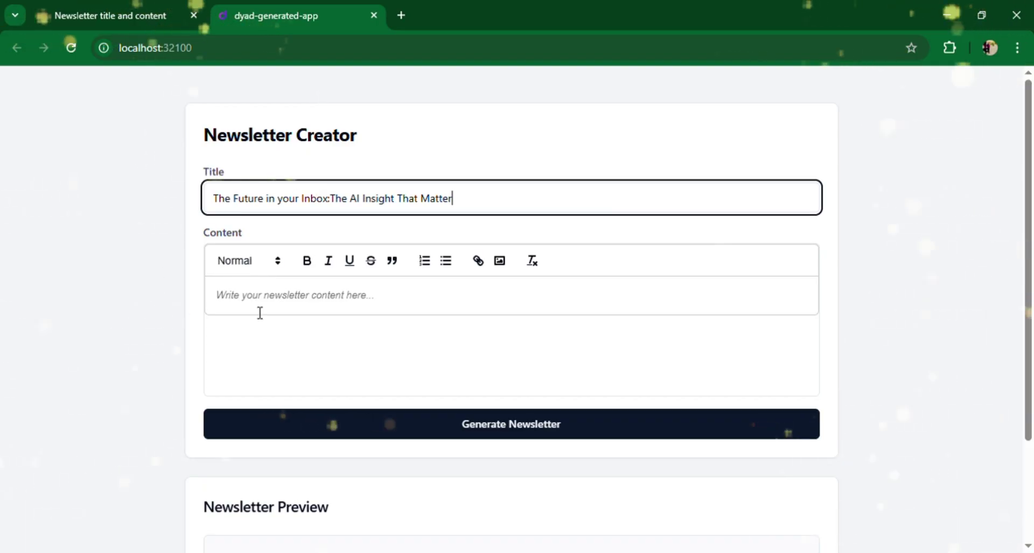
Step: Fill the newsletter's content with the AI-powered newsletter text starting "Hello AI Enthusiast!" and generate the newsletter
left_click(268, 303)
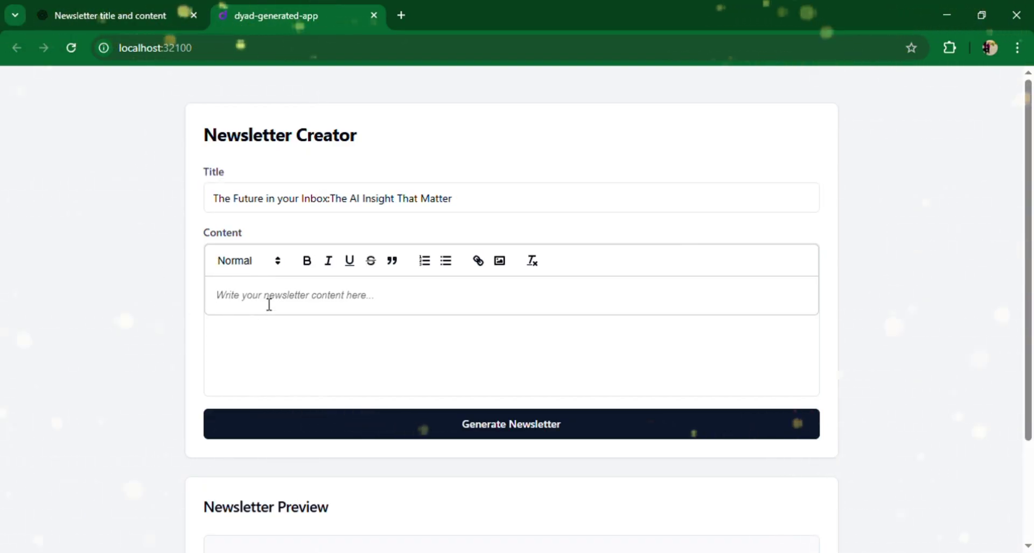
type("Hello AI Enthusiast! 🤖 Welcome to the first edition of our AI-powered newsletter, your weekly digest of the most exciting developments in artificial intelligence — simplified, summarized, and sent straight to your inbox. Whether you're a developer, entrepreneur, student, or just someone curious about AI — this newsletter is your shortcut to staying ahead of the curve. 🔍 This Week's Highlights: 🚀 Breakthrough of the Week: Discover how AI is revolutionizing healthcare diagnostics. 💡 Tool Spotlight: Try this new open-source AI app builder anyone can use (no coding required!). 🧠 Quick Bytes: 3-minute reads on ChatGPT updates, new AI tools, and productivity hacks. 📊 Insight Corner: What does the future of work look like with AI? Our take. We're here to simplify the complex, filter the noise, and keep you inspired.  Thanks for subscribing — the future starts now. ⚡ Stay curious,  The AI Digest Team — Powered by justAISpace")
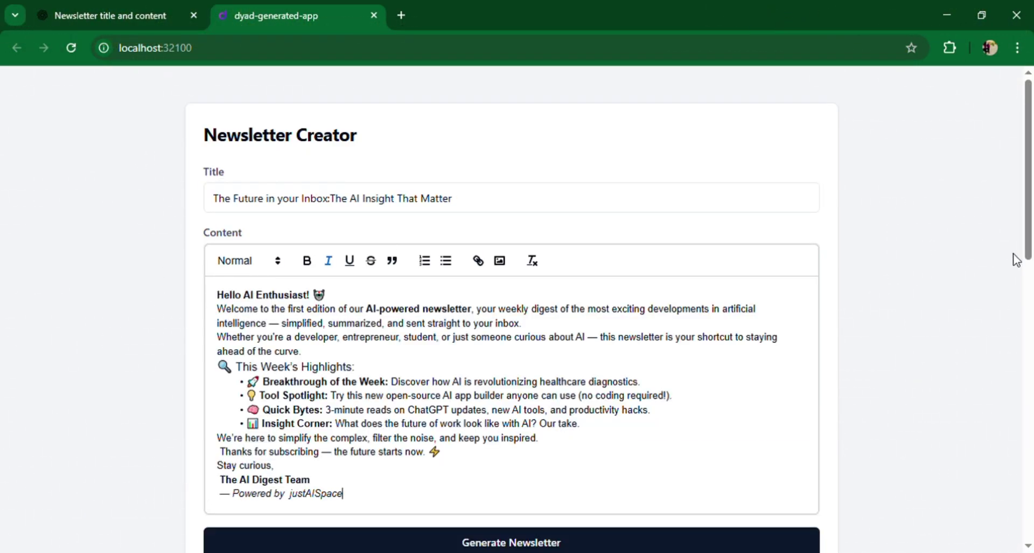
scroll(1029, 291, "down", 3)
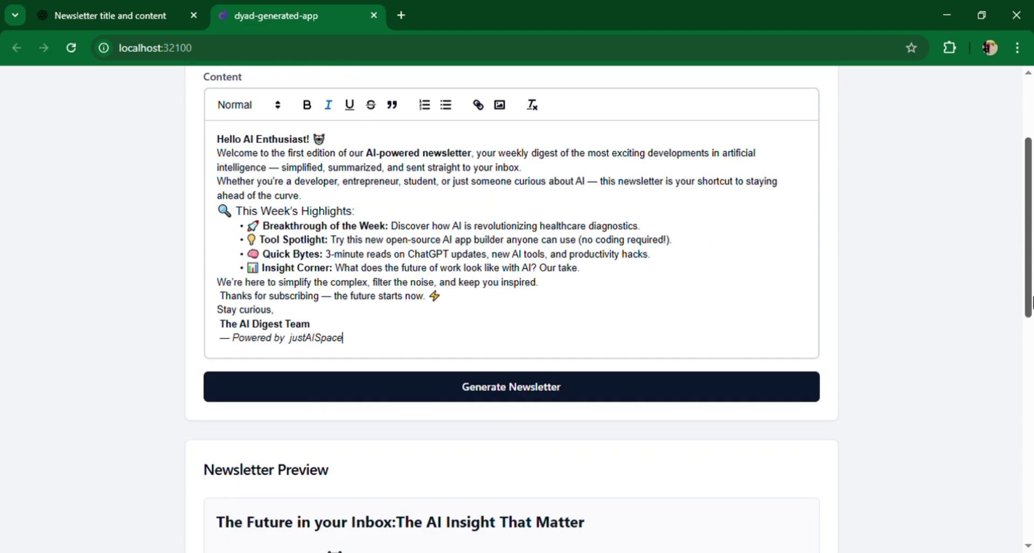
left_click_drag(1032, 302, 1032, 263)
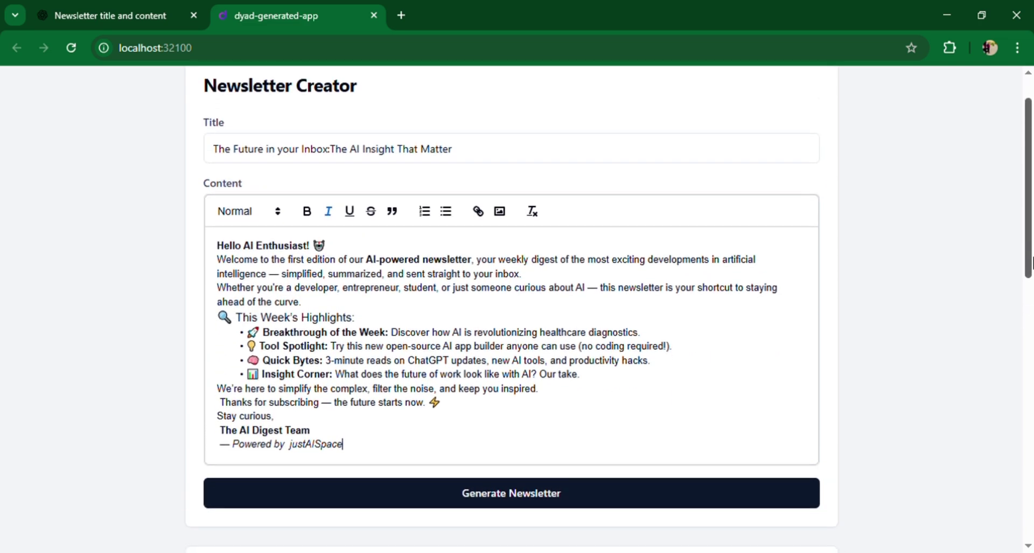
left_click(551, 496)
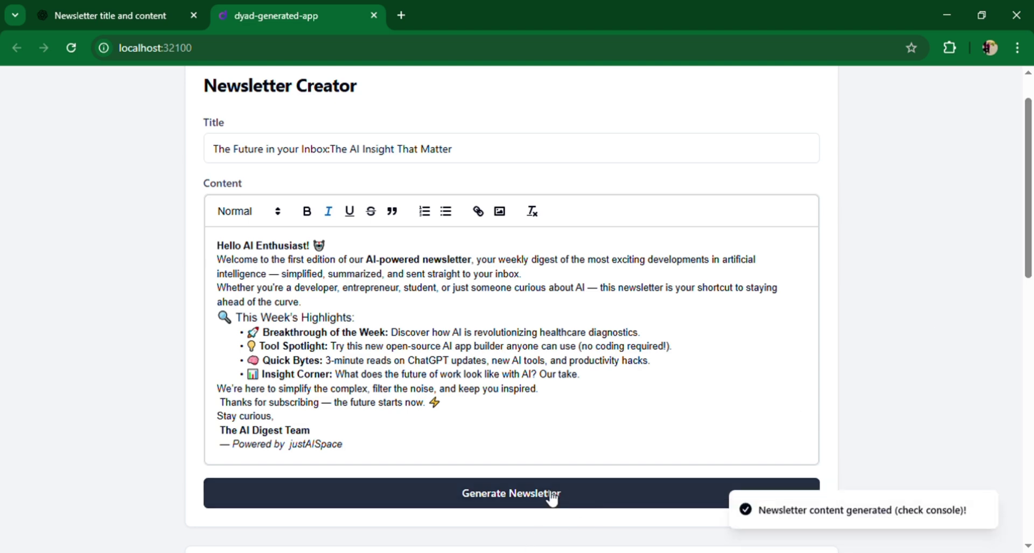